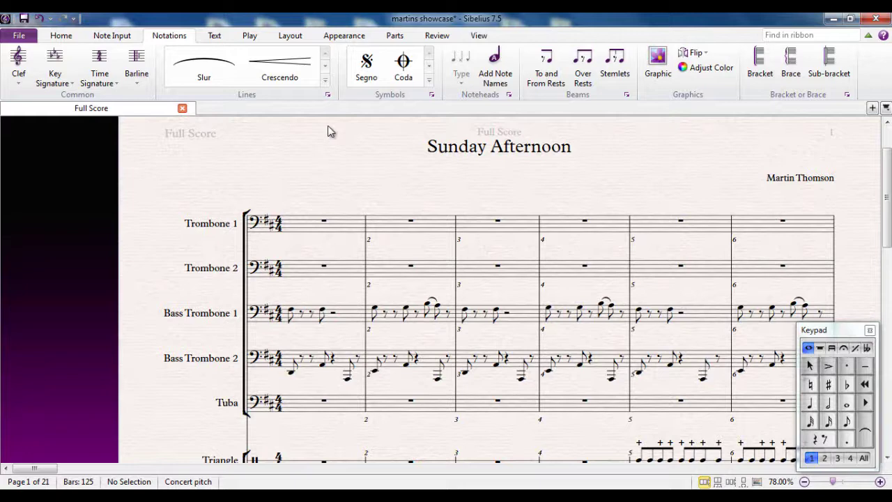
Step: From the blank-paper context menu, browse Text's Lyrics, Other Staff Text and Other System Text submenus
right_click(329, 131)
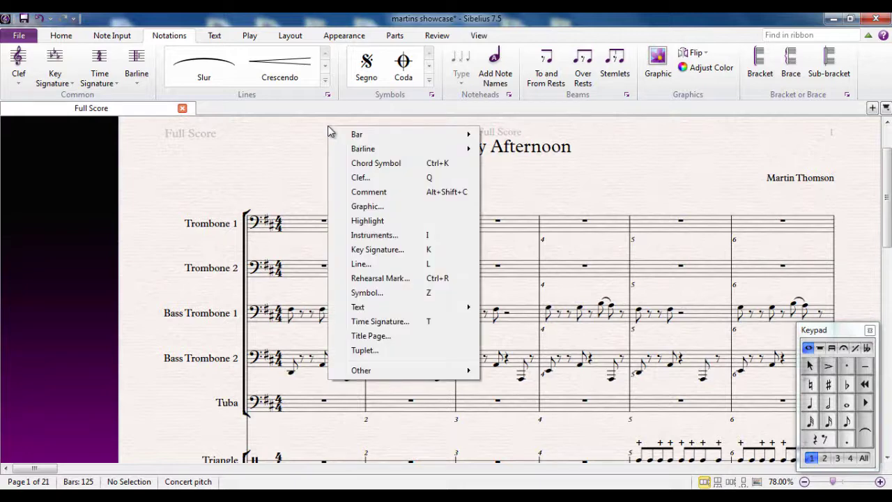
mouse_move(380, 308)
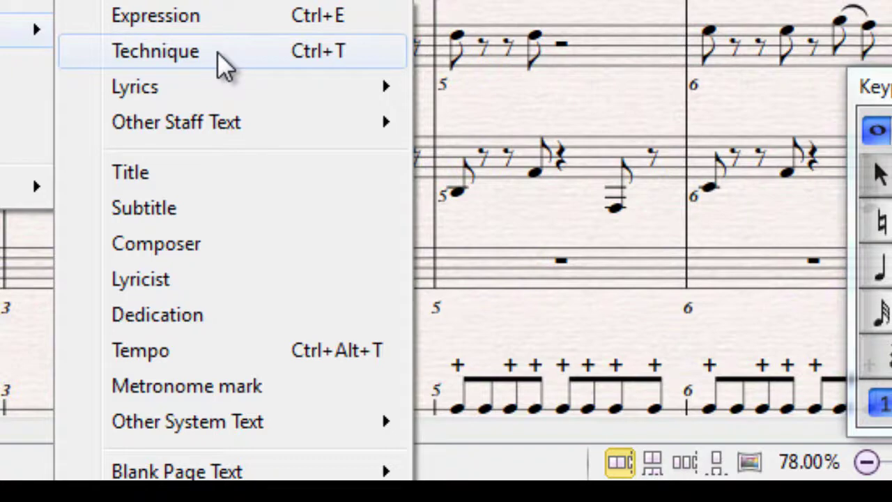
mouse_move(212, 106)
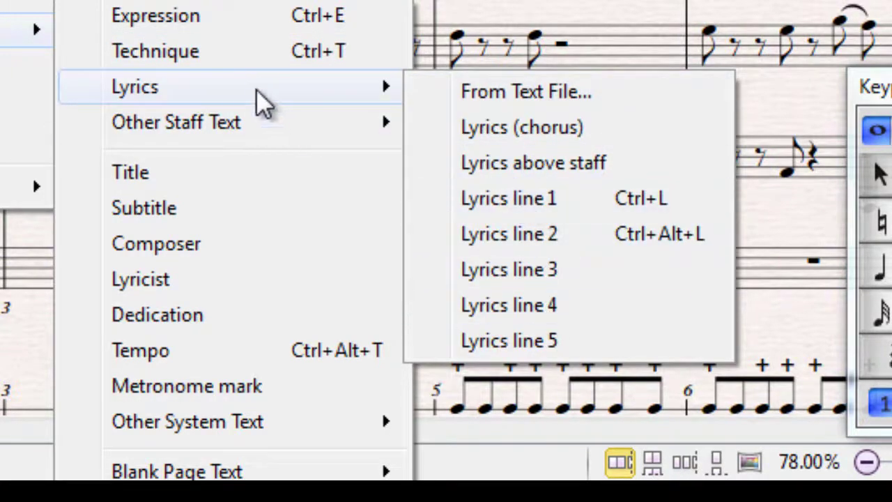
mouse_move(234, 139)
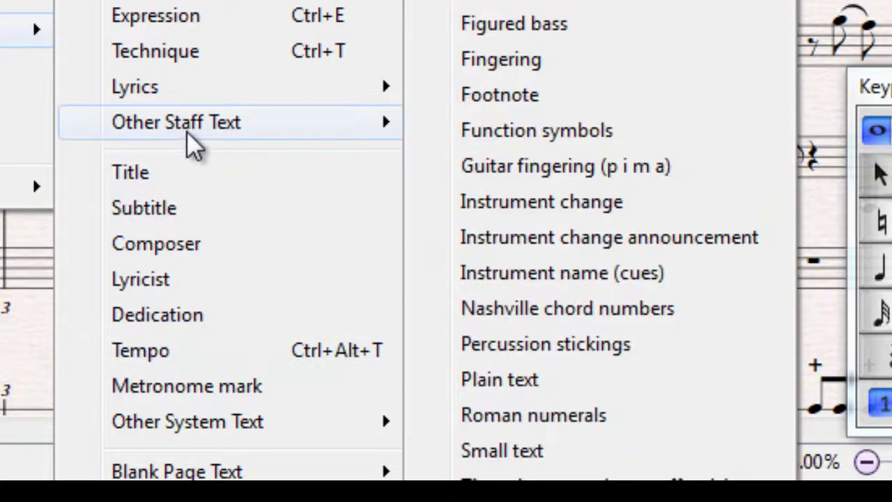
mouse_move(190, 426)
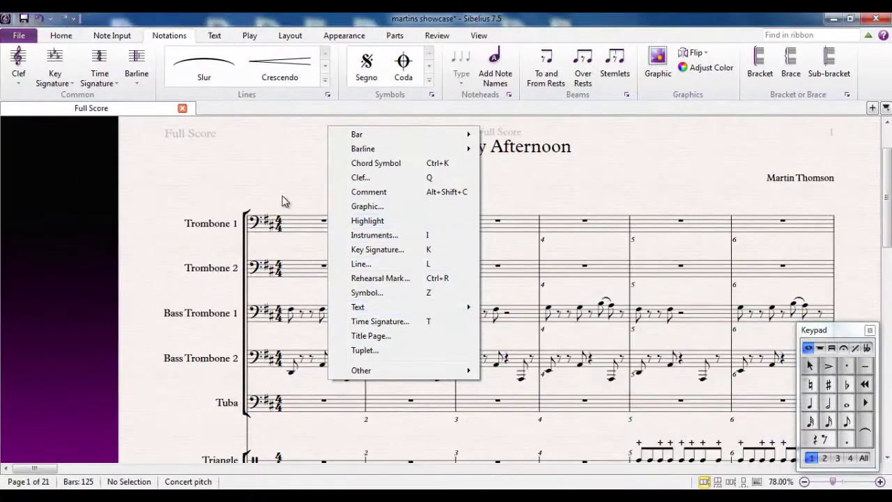
Step: Mark the first Bass Trombone 1 note forte using Ctrl+E then Ctrl+F
key("Escape")
left_click_drag(299, 195, 348, 174)
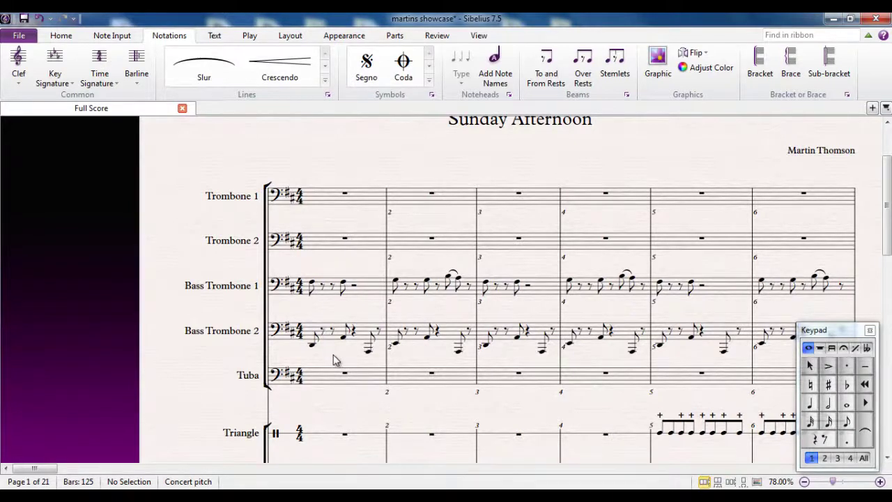
left_click(313, 286)
key("ctrl+e")
key("ctrl+f")
key("Escape")
Step: Check the forte in the Bass Trombone 1 and 2 part tabs, then switch back to Full Score
left_click(872, 110)
left_click(834, 188)
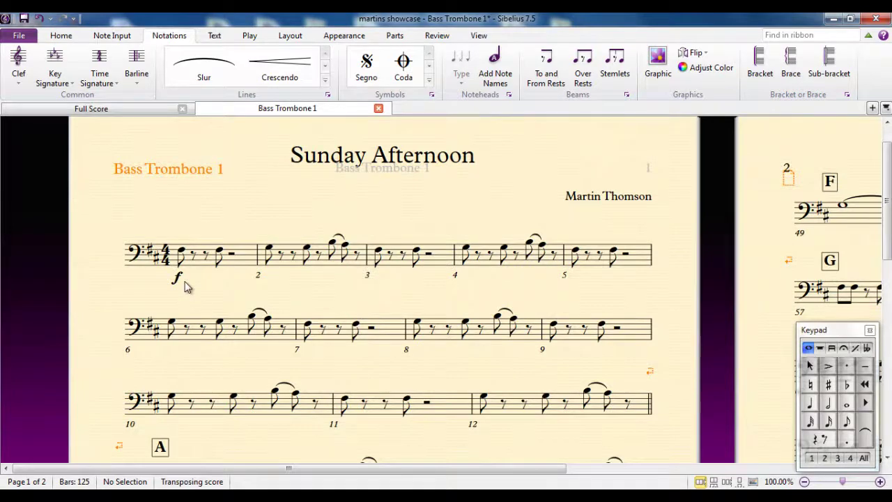
left_click(872, 109)
left_click(847, 202)
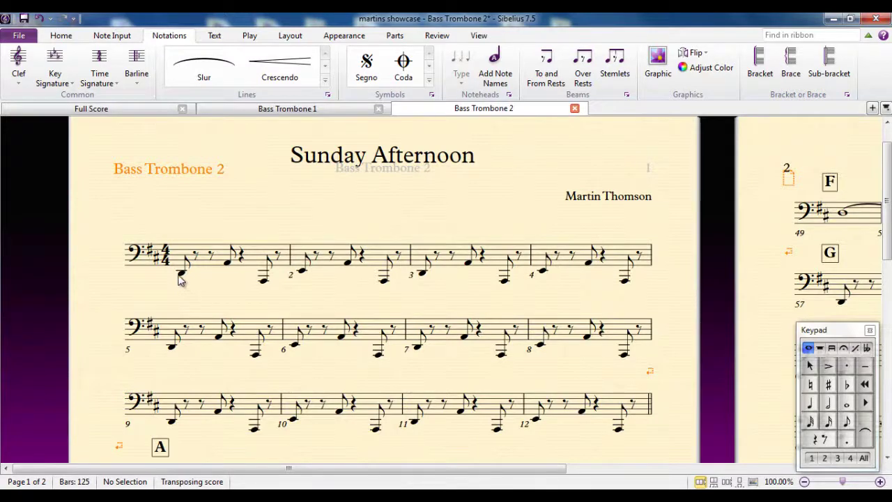
left_click(358, 117)
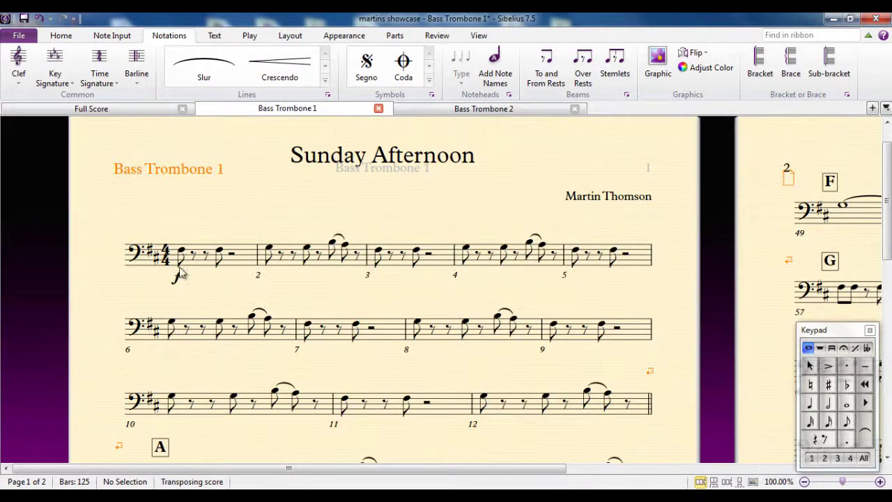
left_click(142, 113)
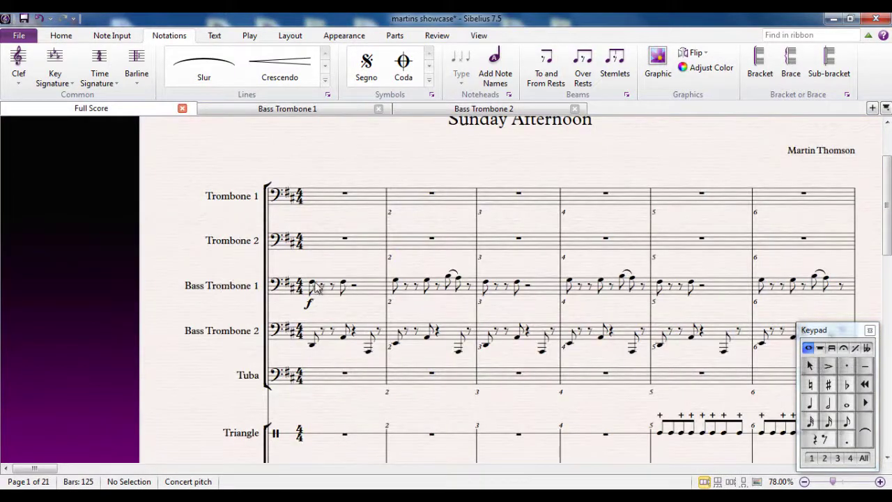
scroll(321, 166, "up", 1)
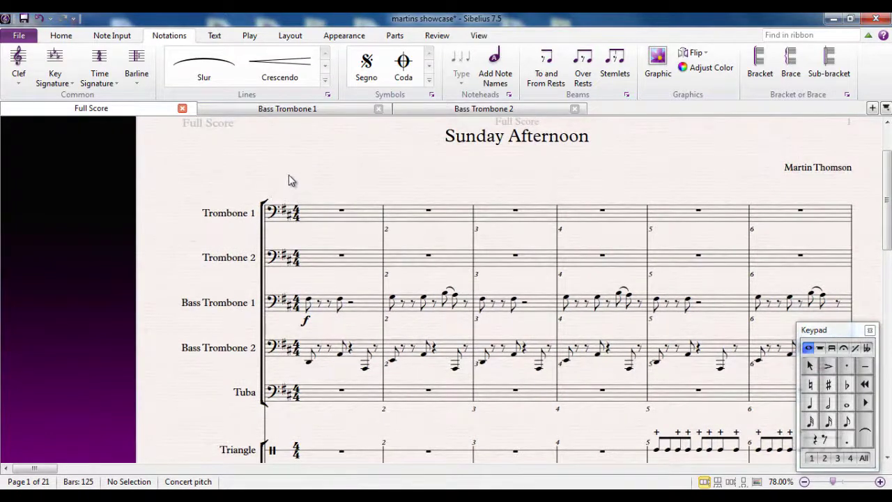
Step: Add Tempo-style text 'Allegro ♩=132' above bar 1, choosing Allegro from the tempo word menu
left_click(216, 38)
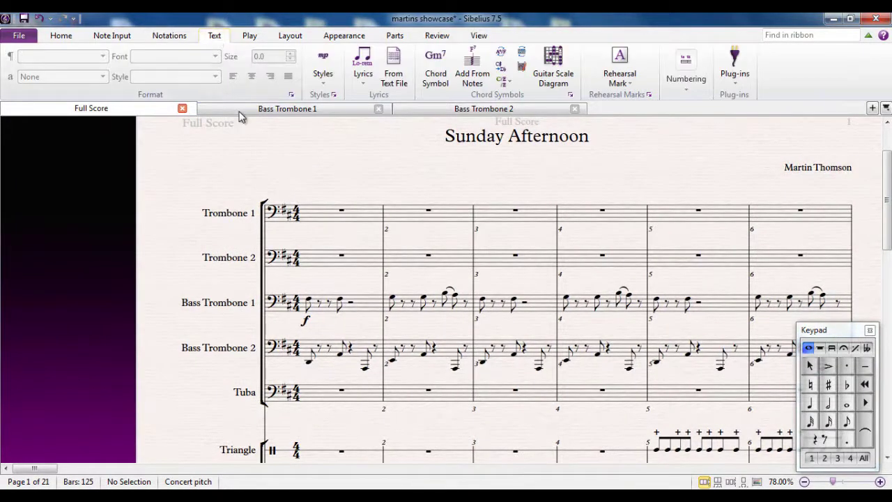
left_click(324, 70)
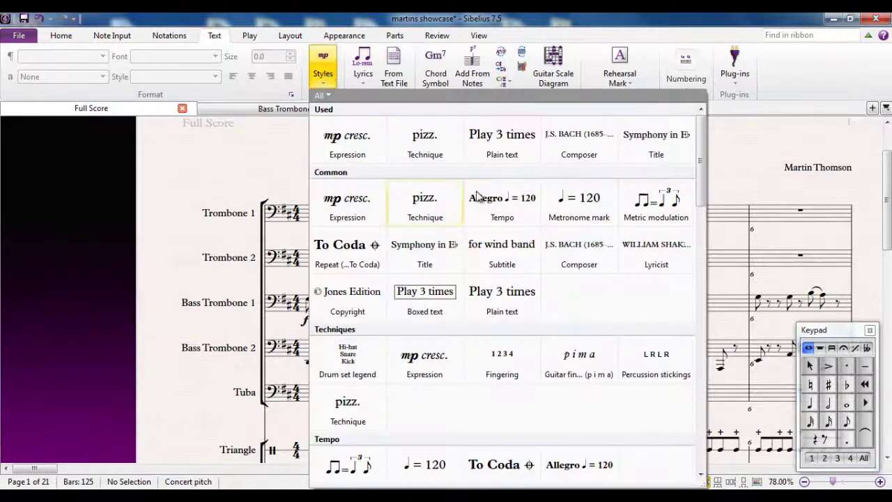
left_click(503, 208)
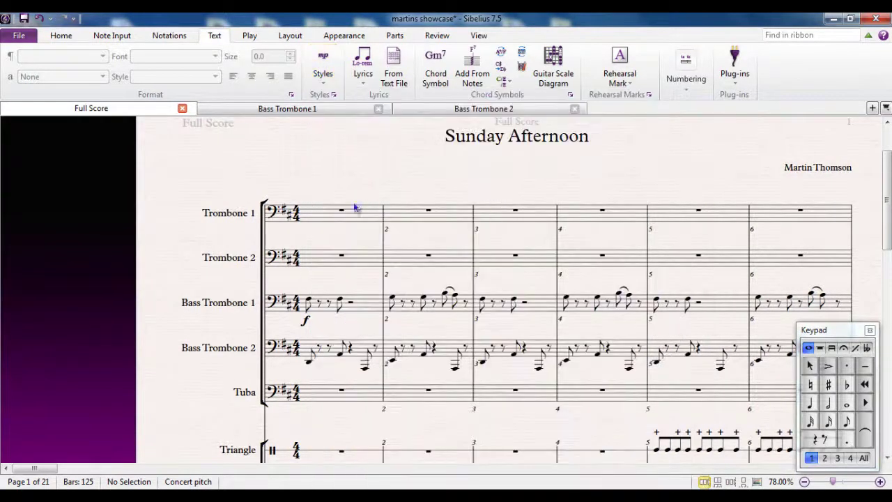
left_click(278, 186)
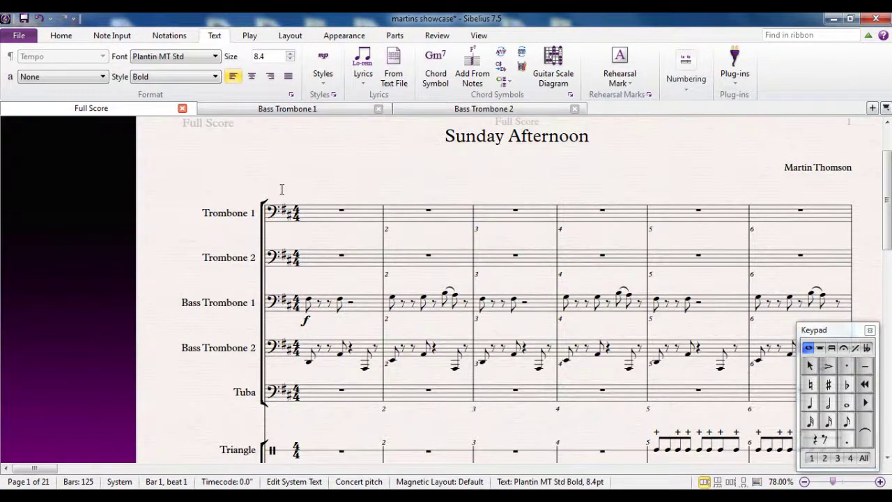
right_click(282, 190)
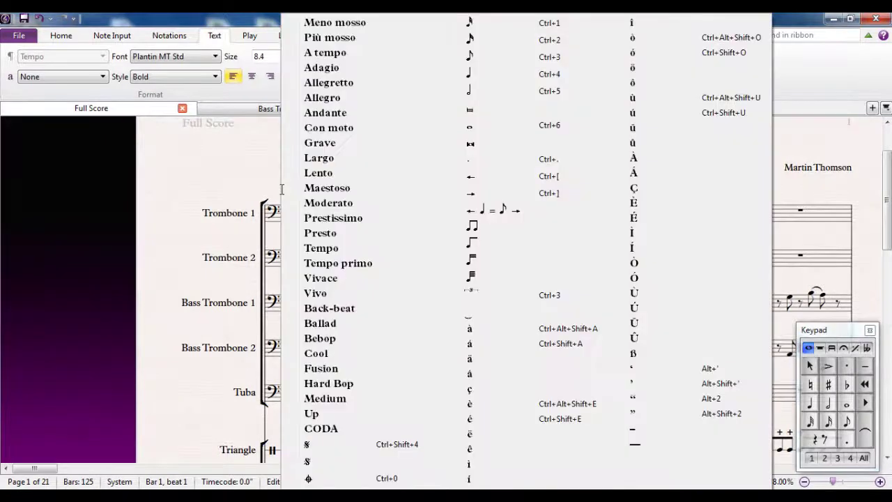
left_click(325, 101)
key("ctrl+5")
type("=132")
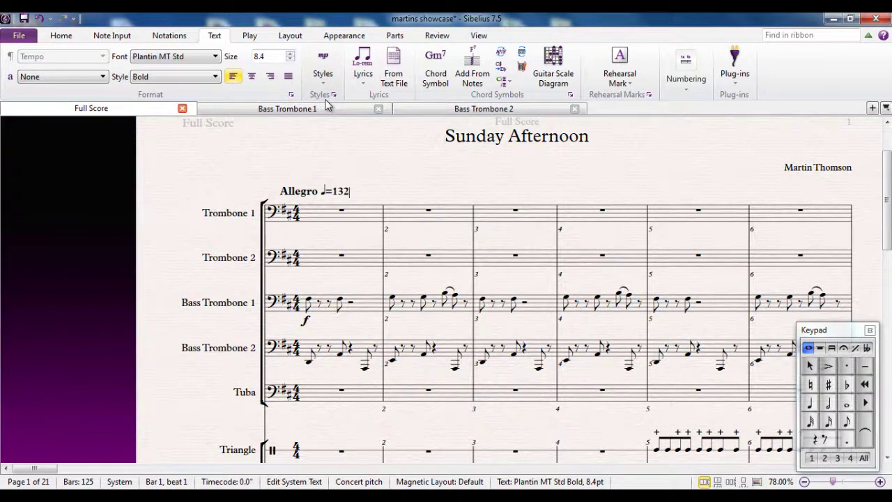
key("Escape")
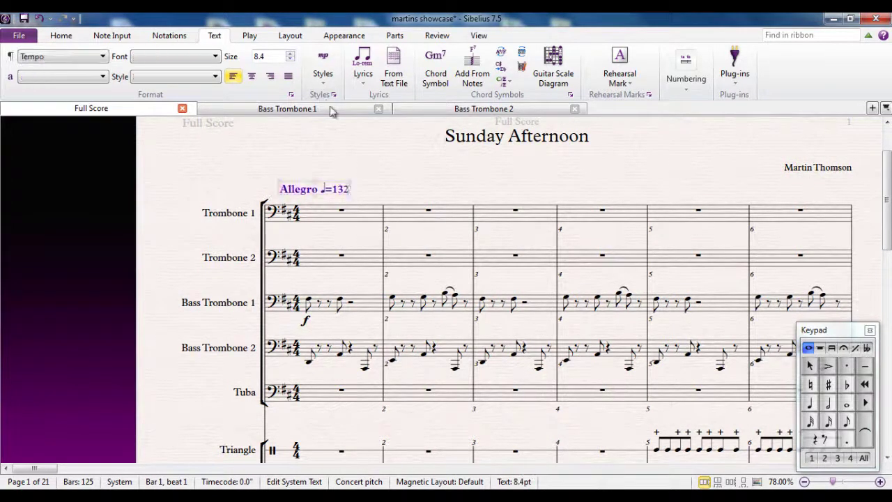
key("Escape")
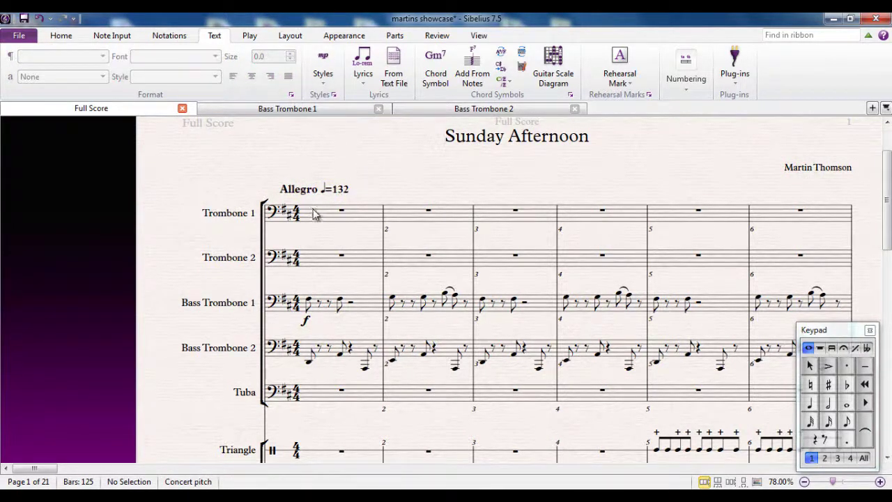
Step: Check the tempo mark in the Trombone 1, Bass Trombone 1 and 2, Egg Shaker and Rhythm Guitar parts
left_click(886, 108)
left_click(850, 162)
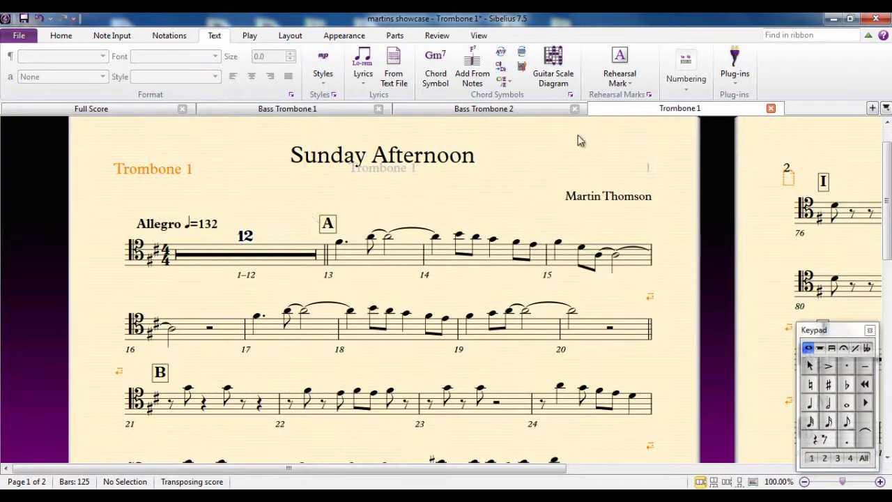
left_click(297, 115)
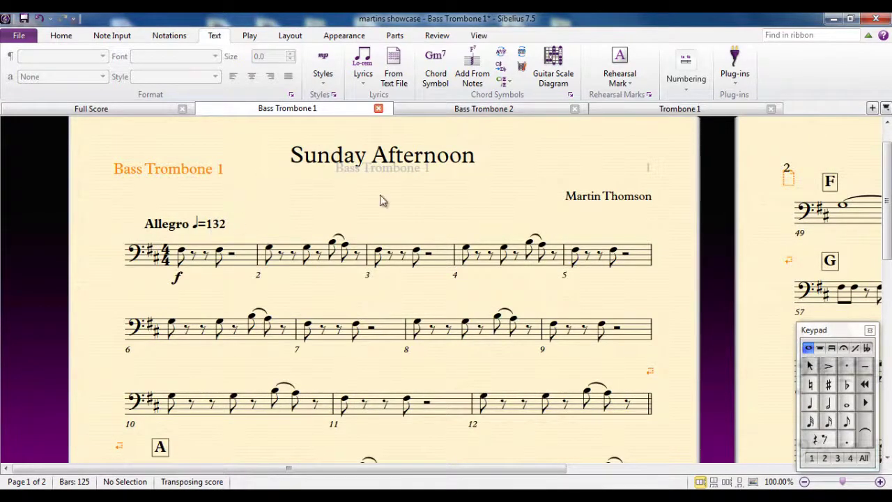
left_click(497, 111)
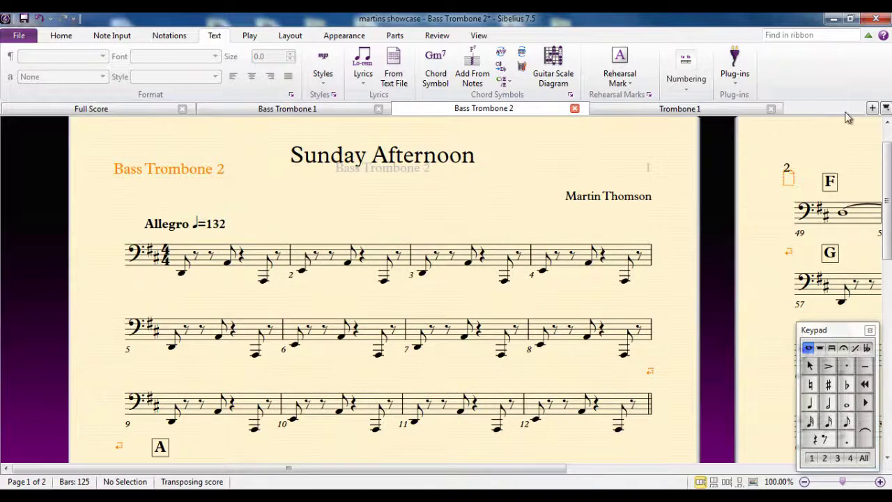
left_click(871, 109)
left_click(853, 288)
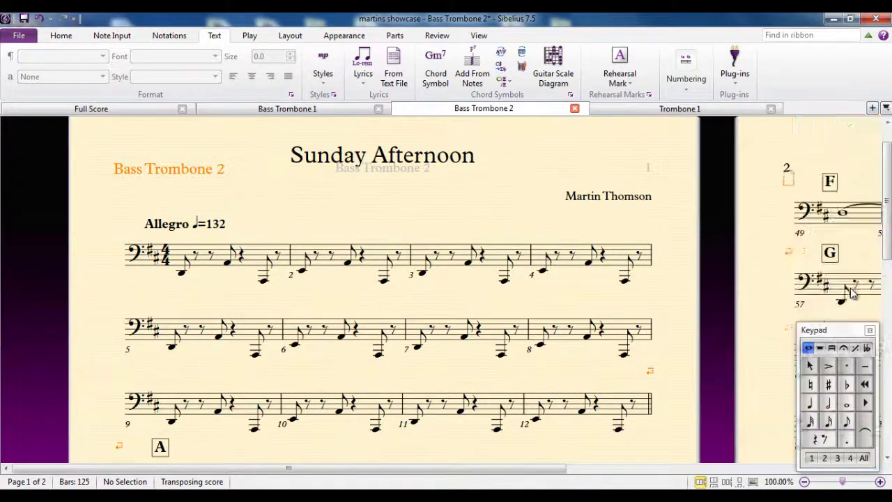
left_click(872, 110)
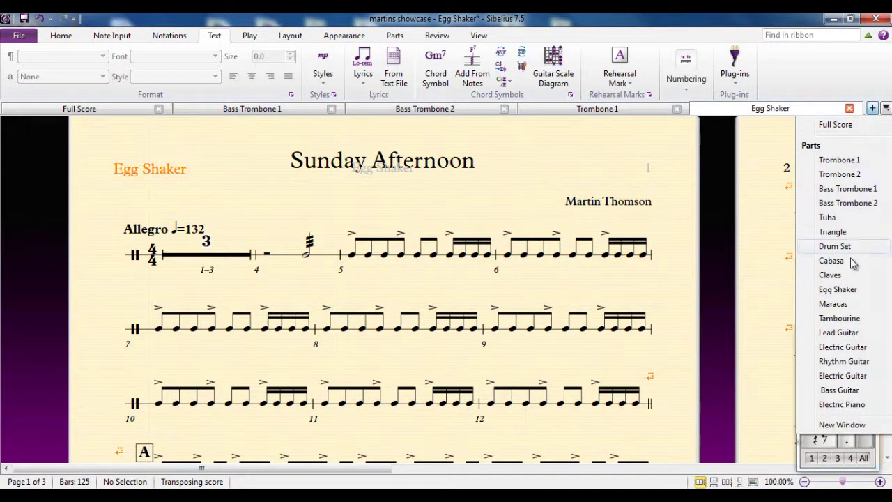
left_click(842, 364)
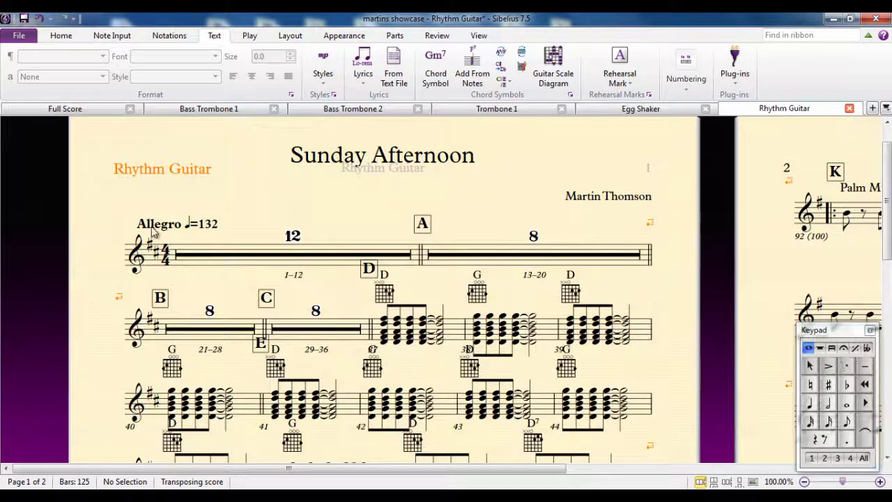
Step: Close the Rhythm Guitar, Egg Shaker, Trombone 1 and Bass Trombone 2 part tabs, returning to Full Score
left_click(850, 109)
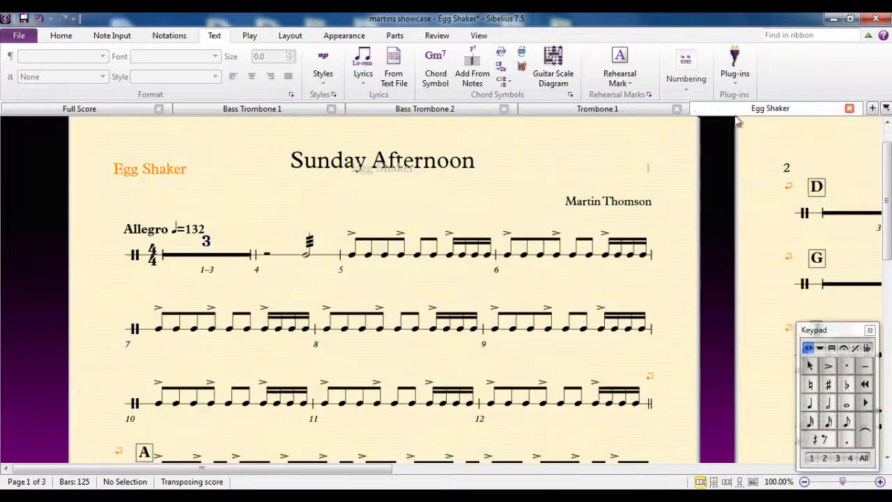
left_click(850, 109)
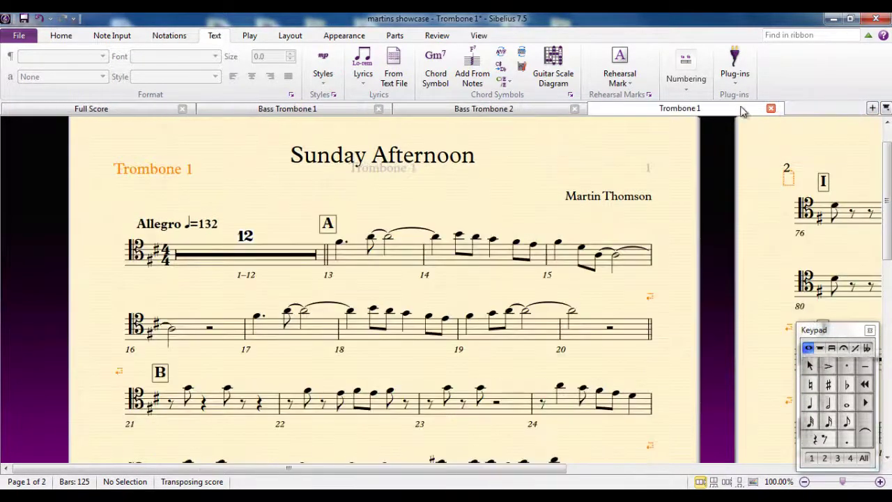
left_click(770, 109)
left_click(574, 110)
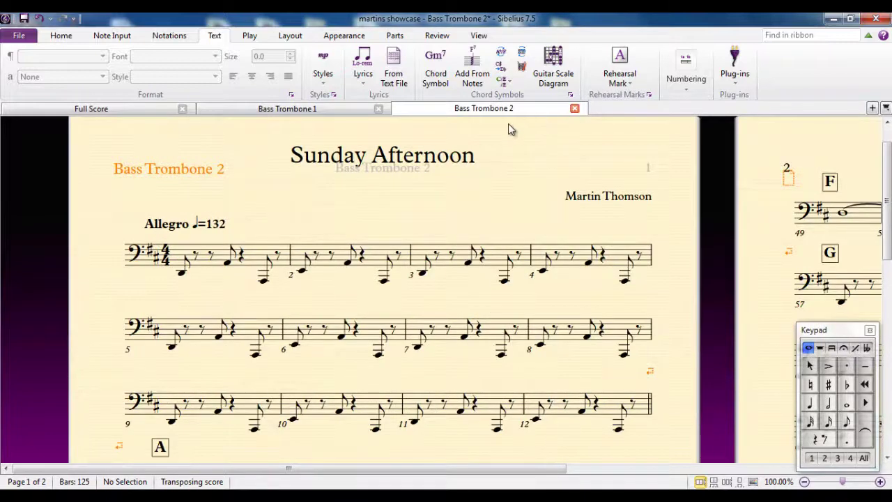
left_click(139, 108)
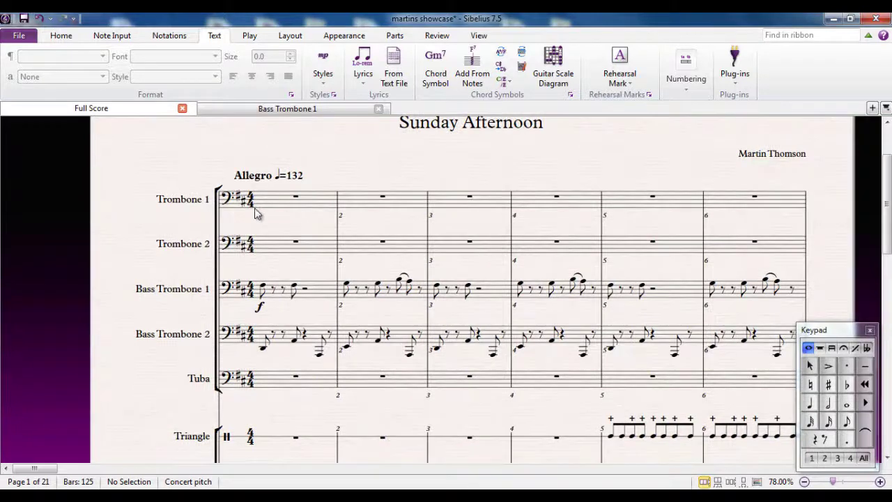
left_click_drag(630, 137, 609, 146)
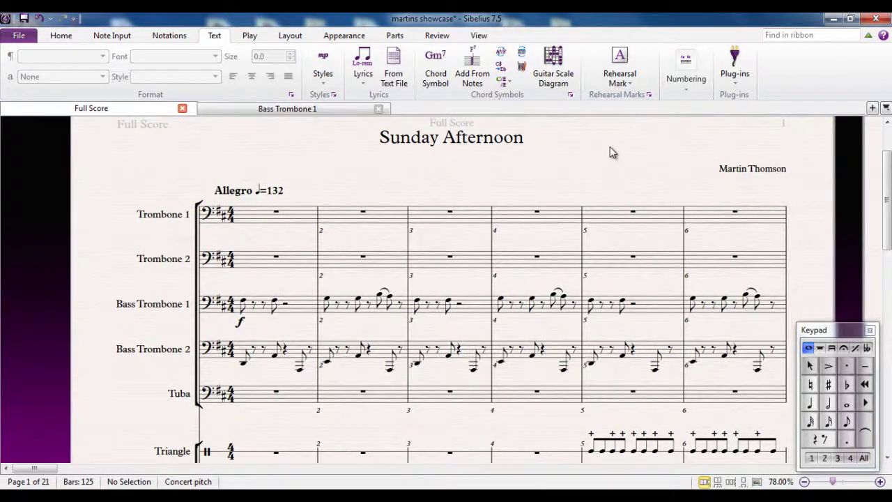